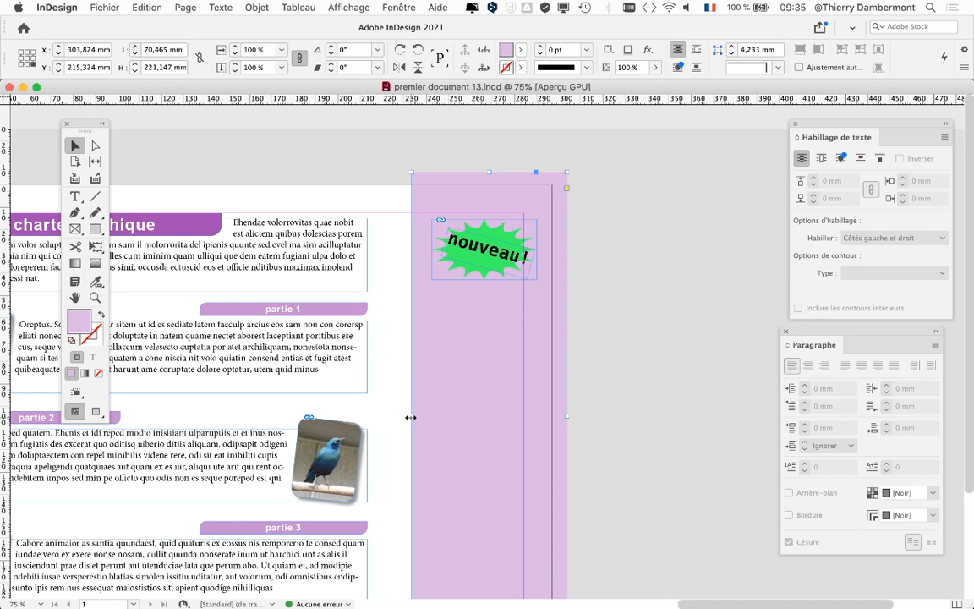
- Move the left edge of the lilac rectangle outward to widen it to about 73.5 mm
{"action": "left_click_drag", "start_coordinate": [411, 417], "coordinate": [483, 420]}
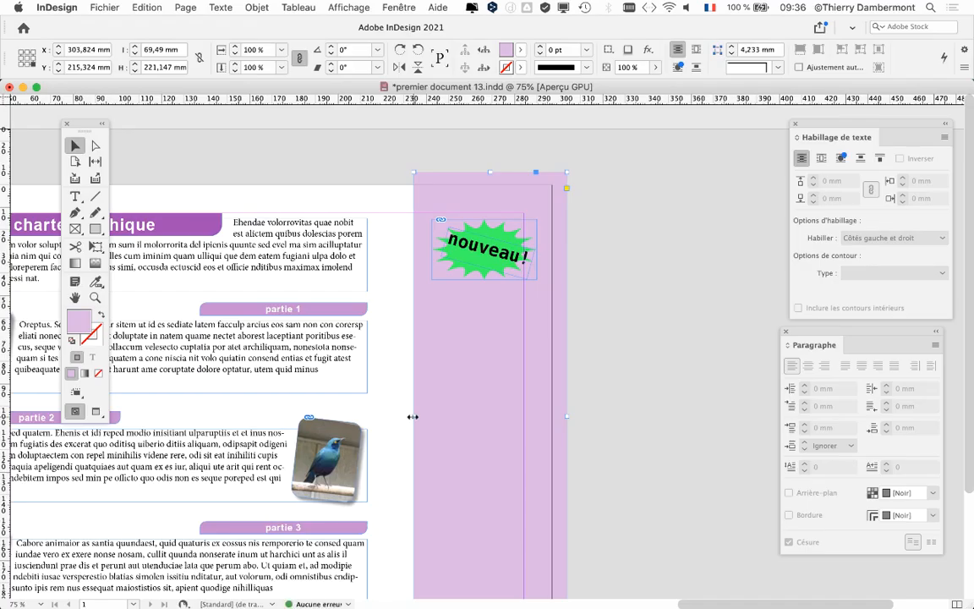
{"action": "left_click_drag", "start_coordinate": [412, 417], "coordinate": [405, 417]}
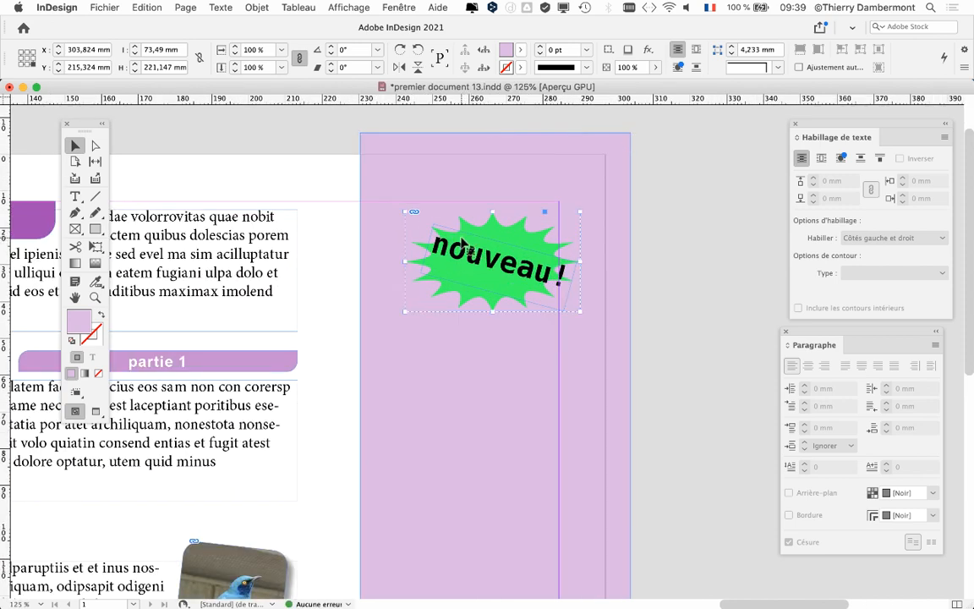
- Send the green "nouveau !" badge group to the back, behind the lilac rectangle, and deselect it
{"action": "left_click", "coordinate": [464, 247]}
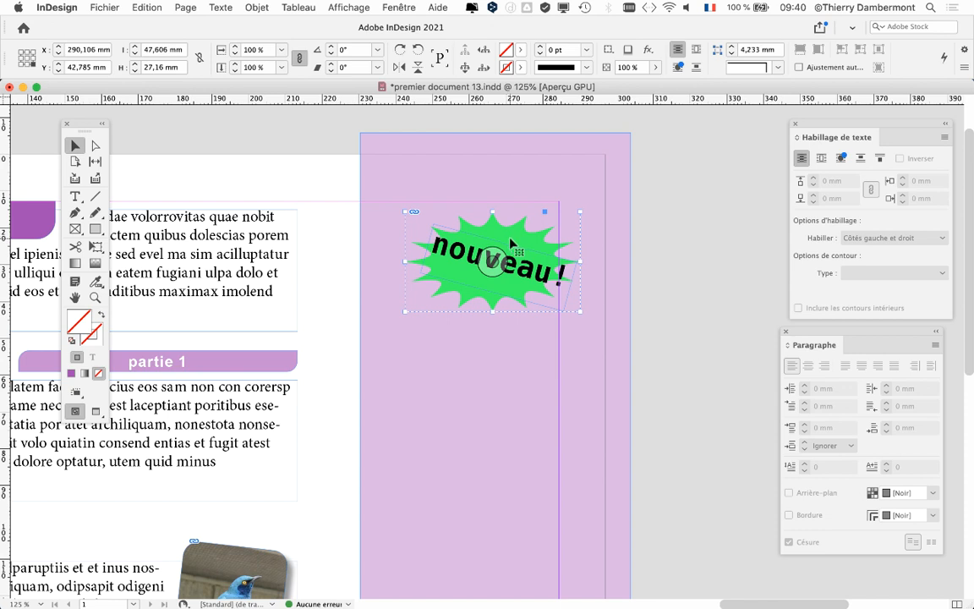
{"action": "left_click", "coordinate": [250, 6]}
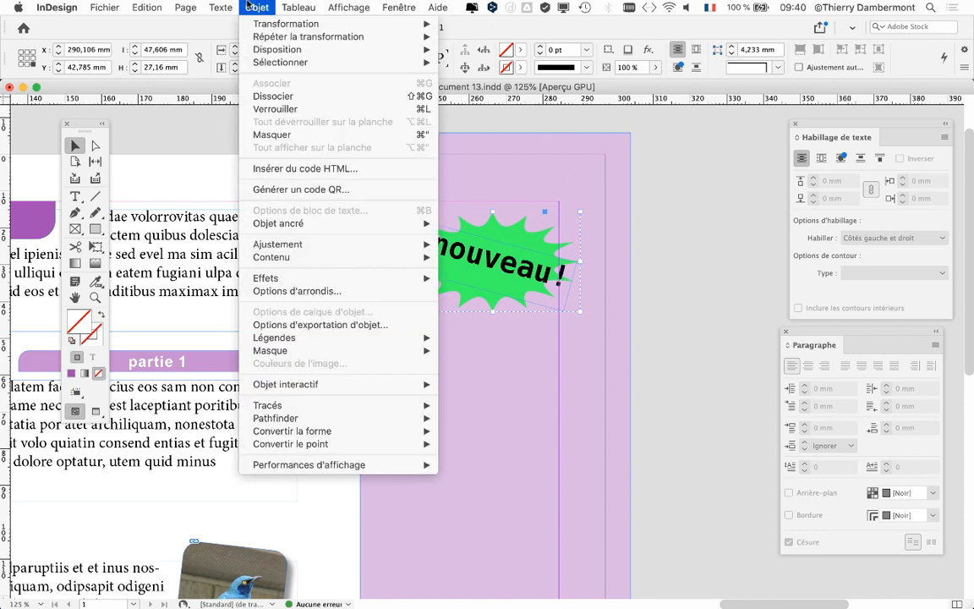
{"action": "left_click", "coordinate": [248, 7]}
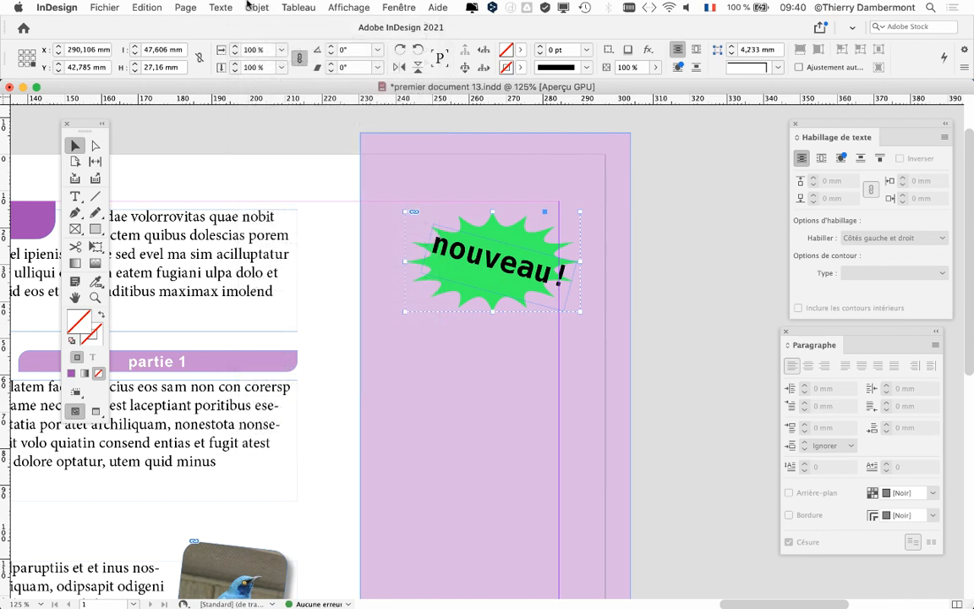
{"action": "left_click", "coordinate": [248, 6]}
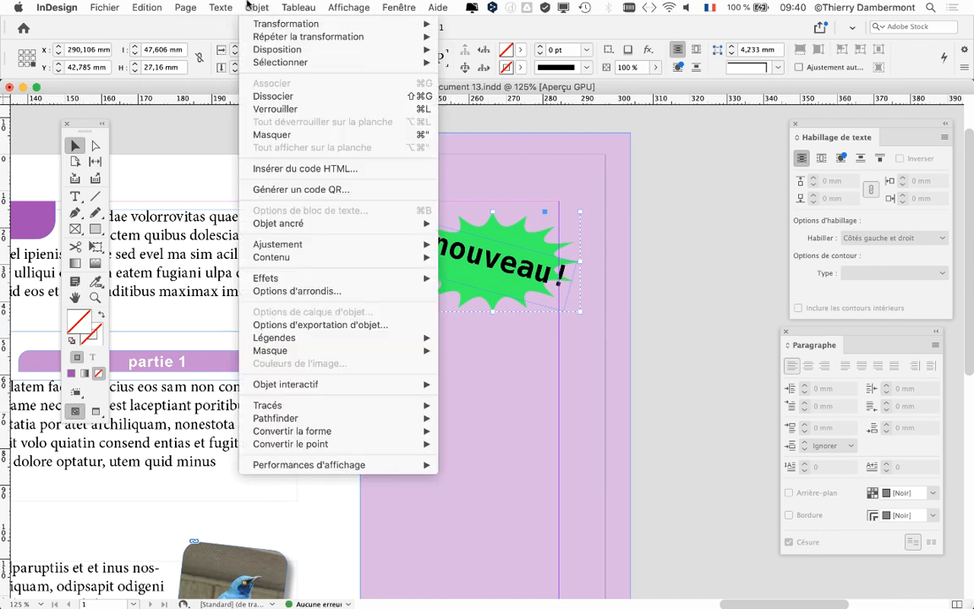
{"action": "mouse_move", "coordinate": [262, 50]}
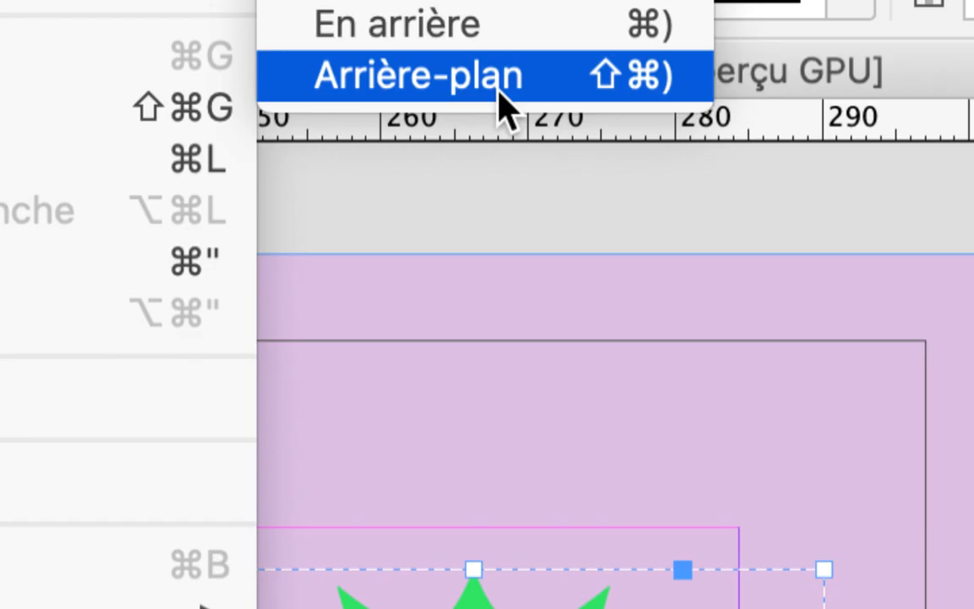
{"action": "left_click", "coordinate": [499, 84]}
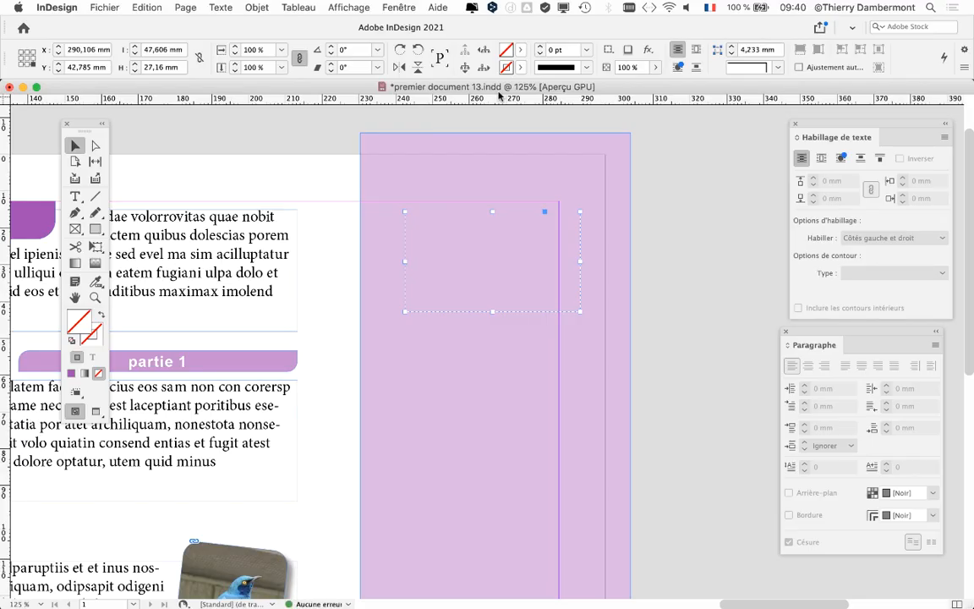
{"action": "left_click", "coordinate": [713, 202]}
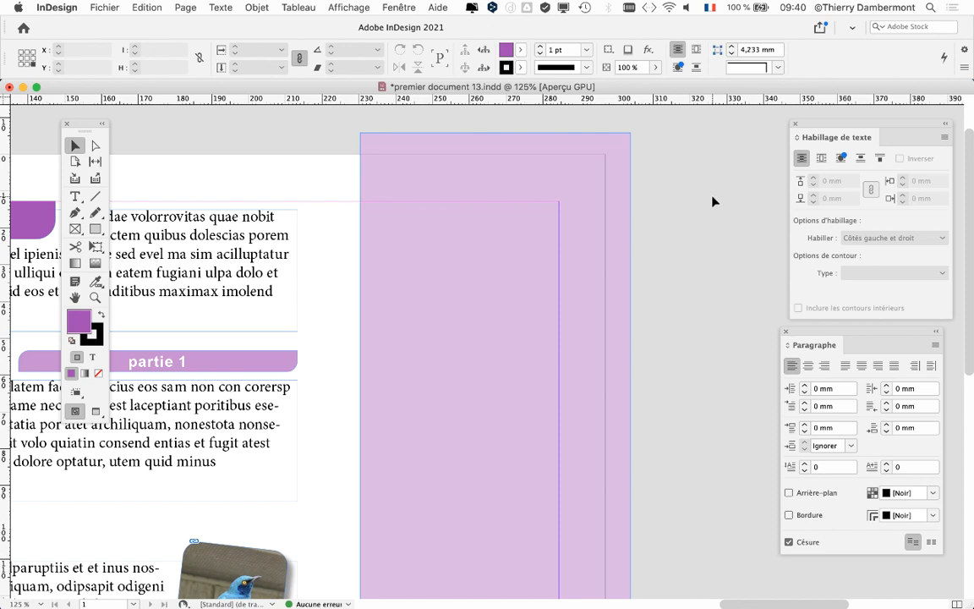
- Cycle the selection through the stacked objects to select the badge group hidden behind the lilac rectangle
{"action": "left_click", "coordinate": [425, 271]}
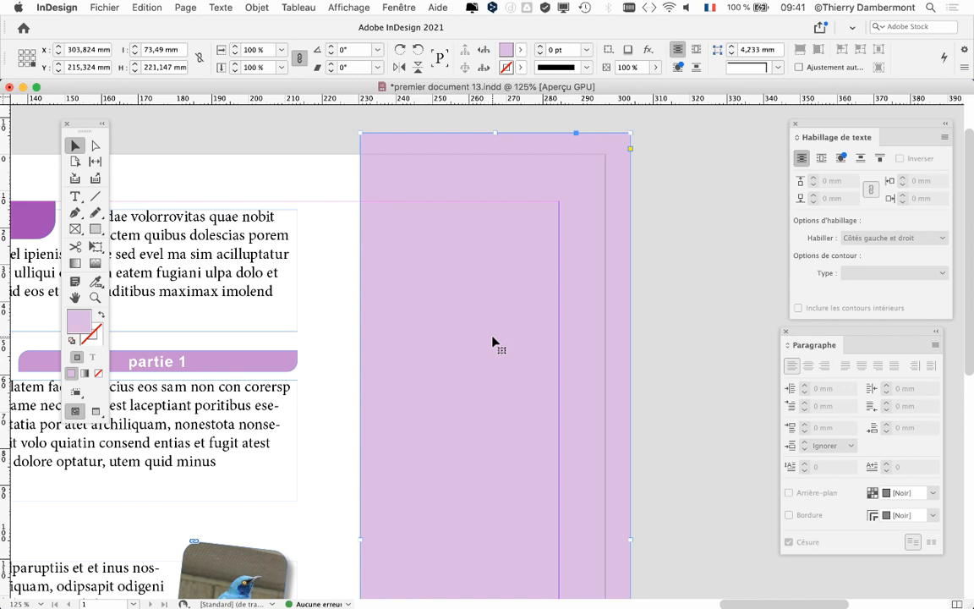
{"action": "left_click", "coordinate": [477, 310]}
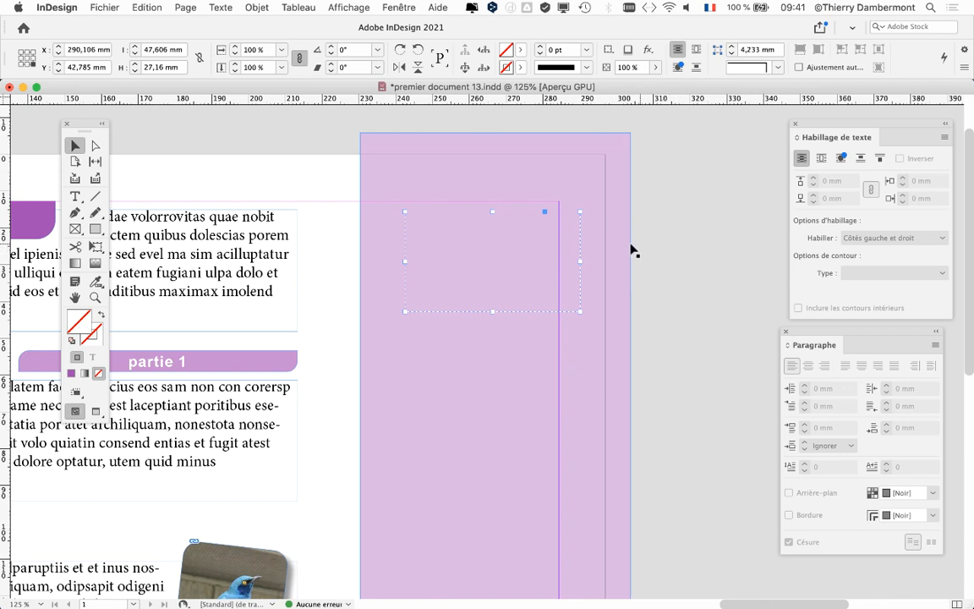
{"action": "left_click", "coordinate": [688, 242]}
{"action": "left_click", "coordinate": [487, 244]}
{"action": "left_click", "coordinate": [489, 265]}
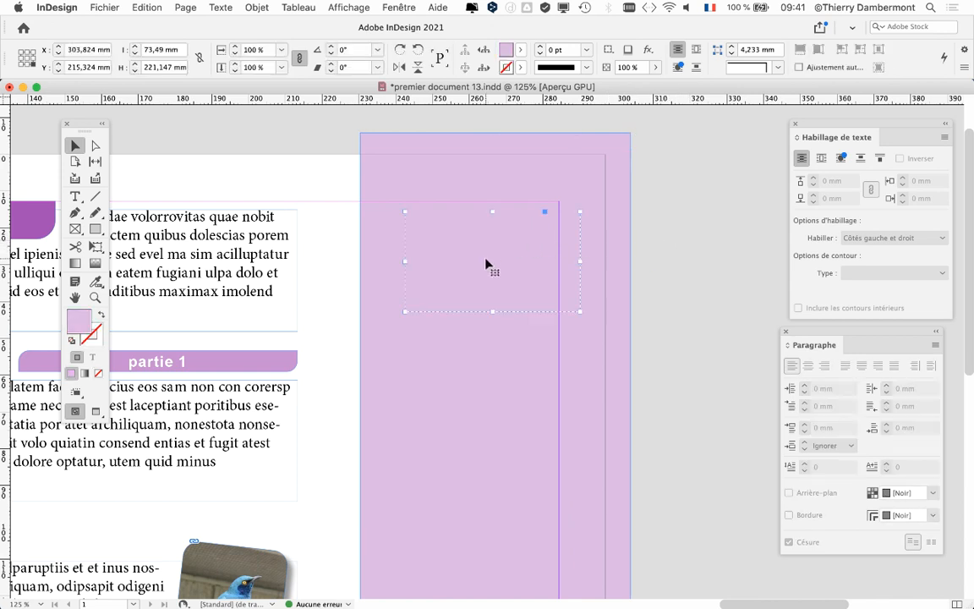
{"action": "left_click", "coordinate": [485, 259], "text": "super"}
{"action": "left_click", "coordinate": [486, 259], "text": "super"}
{"action": "left_click", "coordinate": [485, 259], "text": "super"}
{"action": "left_click", "coordinate": [485, 259], "text": "super"}
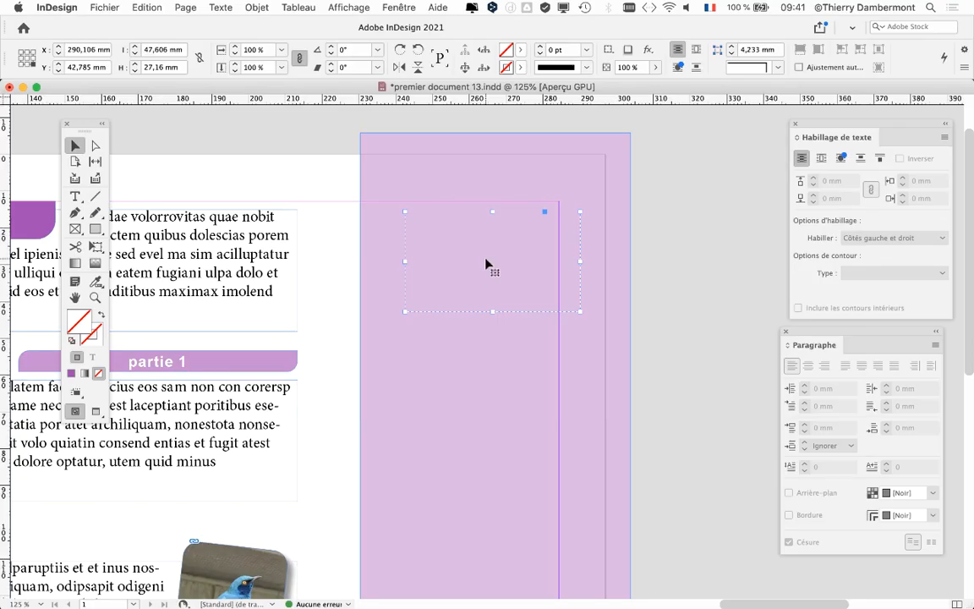
{"action": "left_click", "coordinate": [487, 261], "text": "super"}
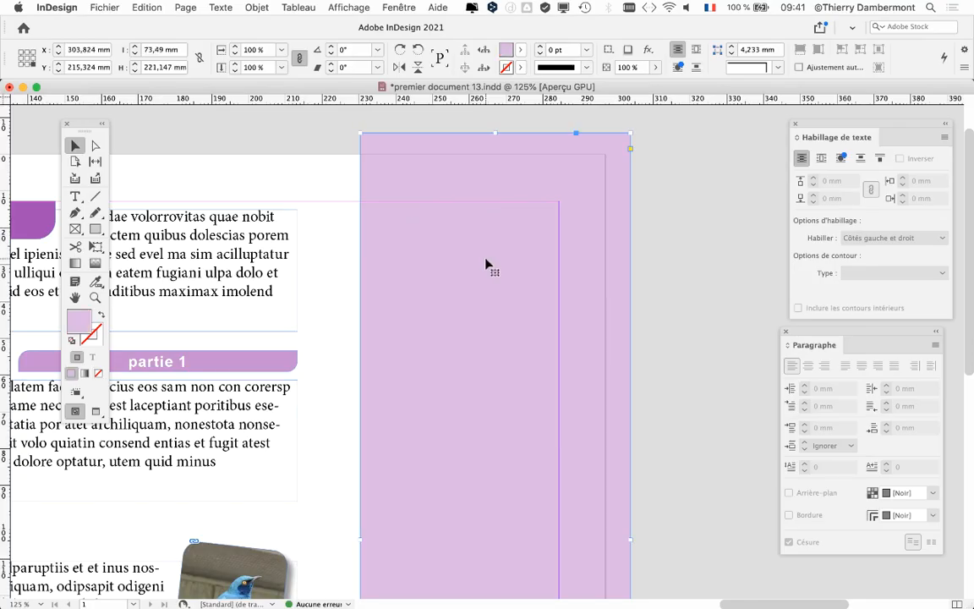
{"action": "left_click", "coordinate": [486, 261], "text": "super"}
{"action": "left_click", "coordinate": [487, 260], "text": "super"}
{"action": "left_click", "coordinate": [486, 260], "text": "super"}
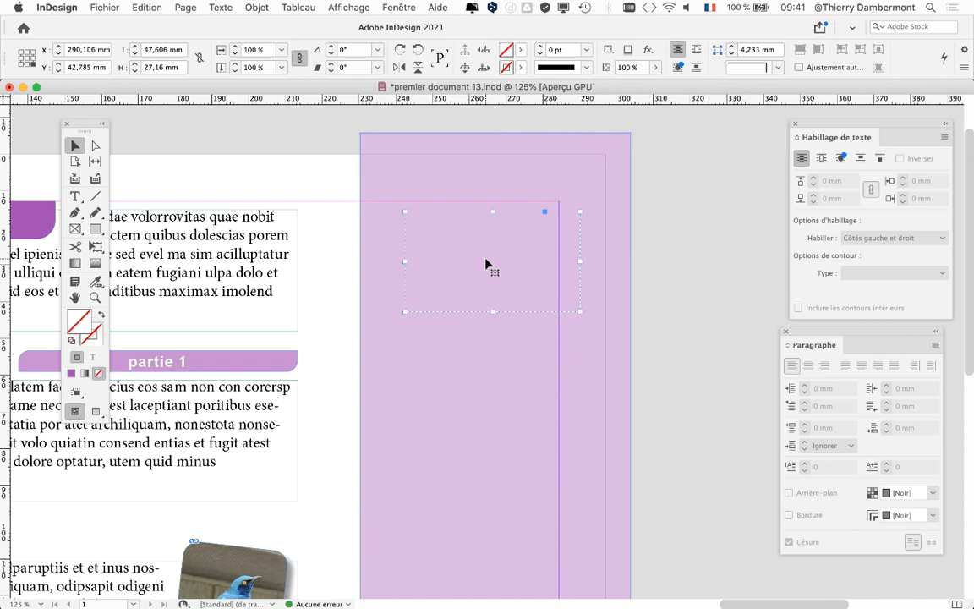
{"action": "left_click", "coordinate": [486, 260], "text": "super"}
{"action": "left_click", "coordinate": [487, 261], "text": "super"}
- Bring the selected badge group to the front of the stacking order and deselect it
{"action": "left_click", "coordinate": [257, 8]}
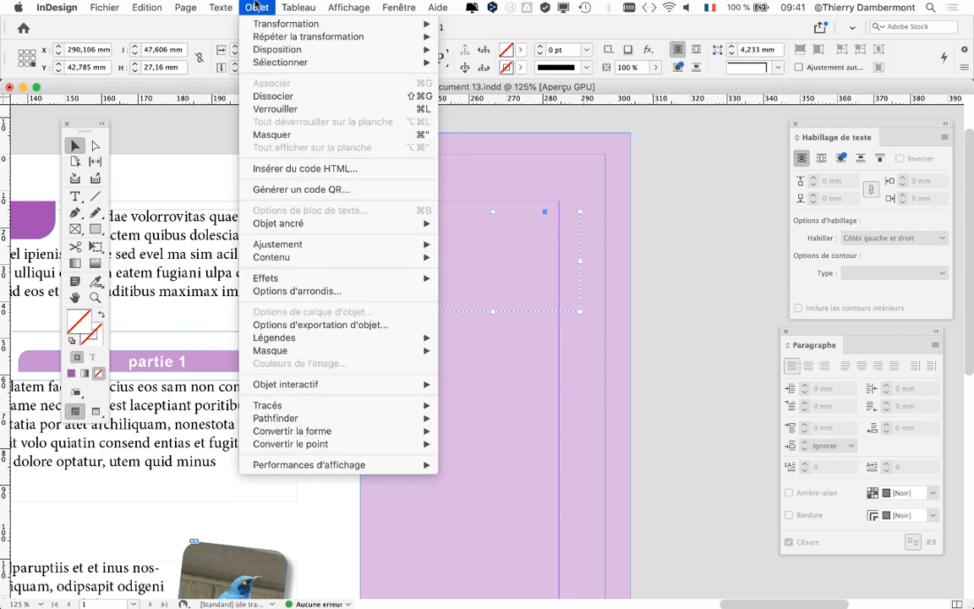
{"action": "mouse_move", "coordinate": [260, 29]}
{"action": "mouse_move", "coordinate": [271, 49]}
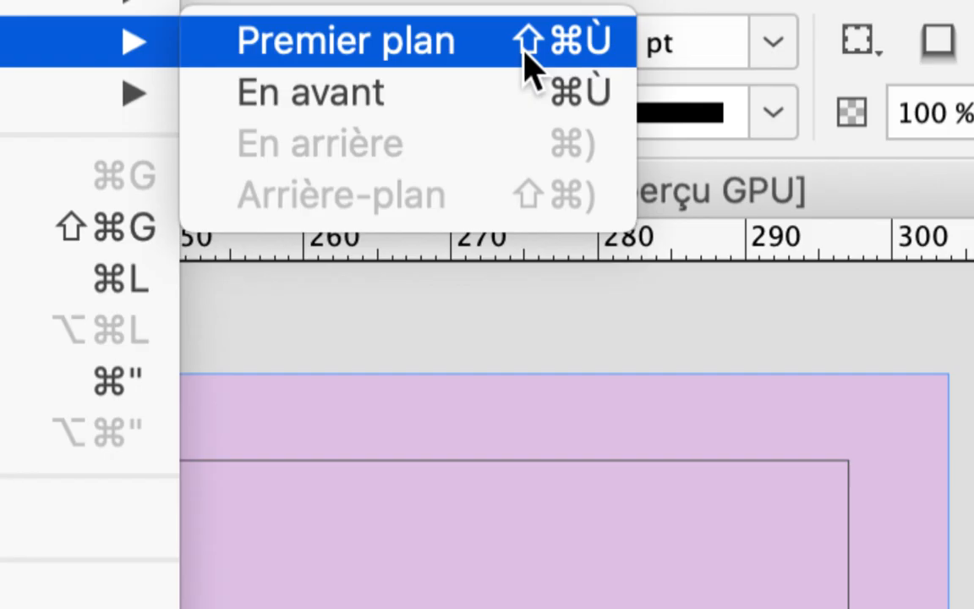
{"action": "left_click", "coordinate": [517, 49]}
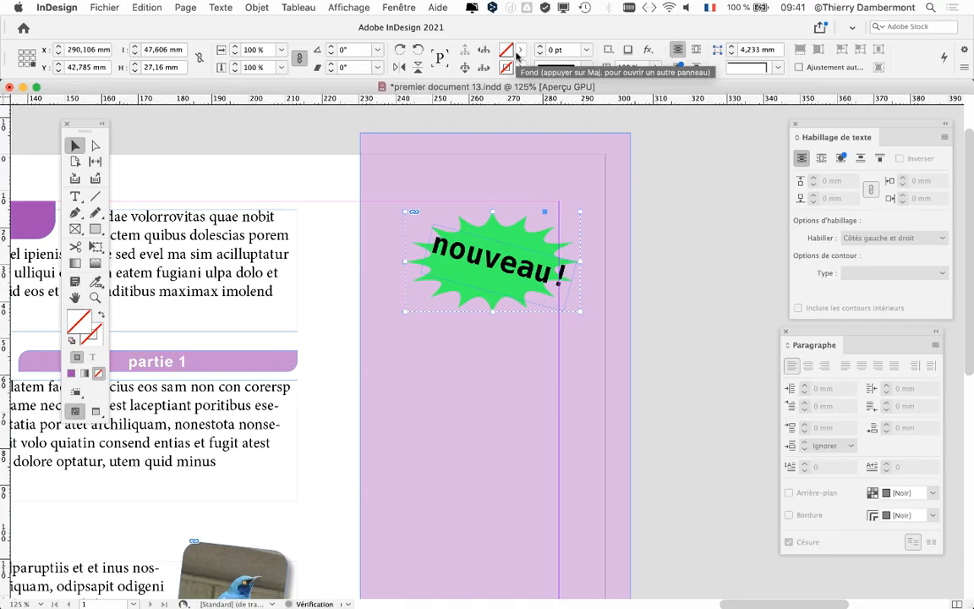
{"action": "left_click", "coordinate": [699, 240]}
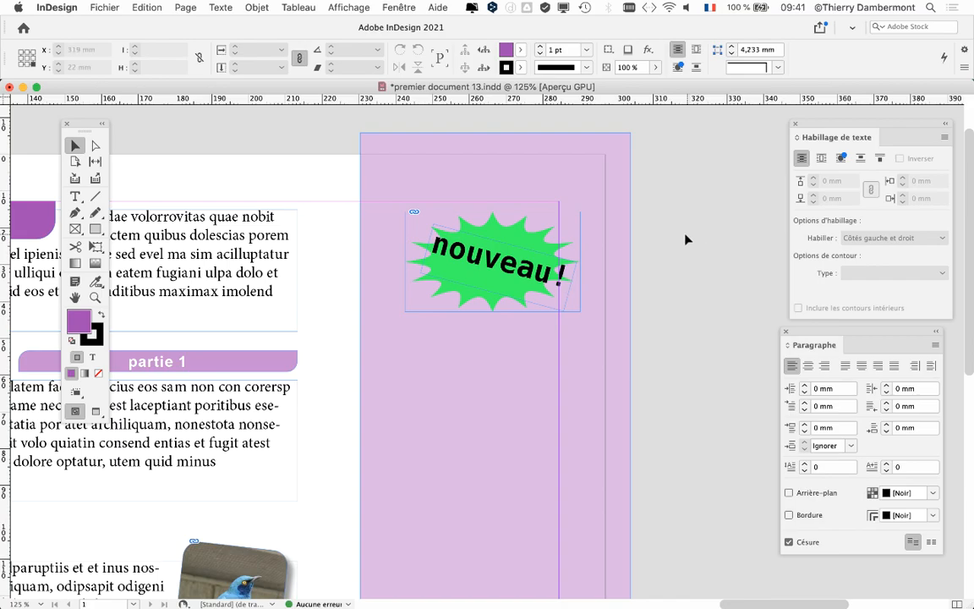
- Arrange the "nouveau !" badge group at the very back again, behind the lilac rectangle, and clear the selection
{"action": "left_click_drag", "start_coordinate": [446, 412], "coordinate": [381, 382]}
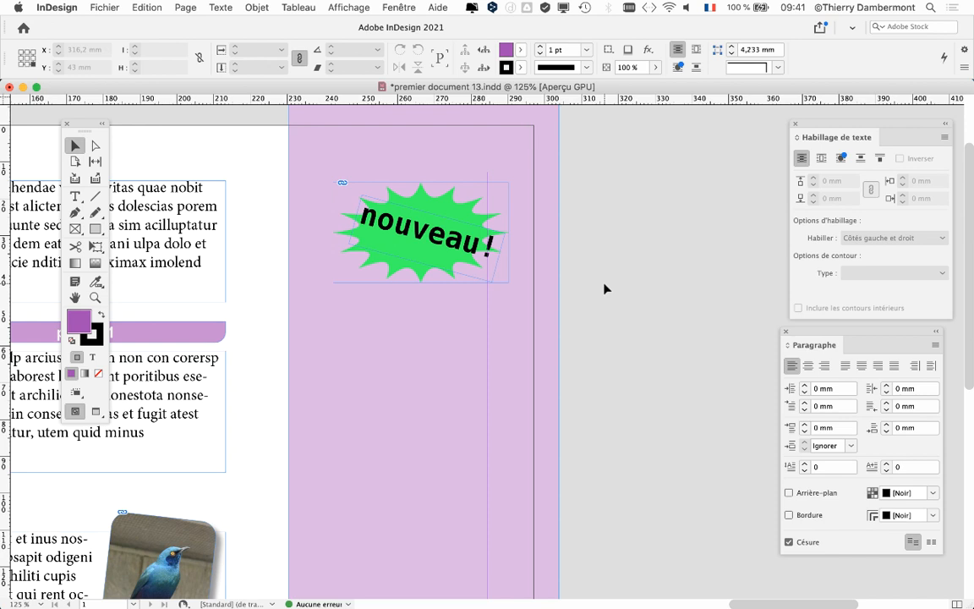
{"action": "left_click", "coordinate": [362, 213]}
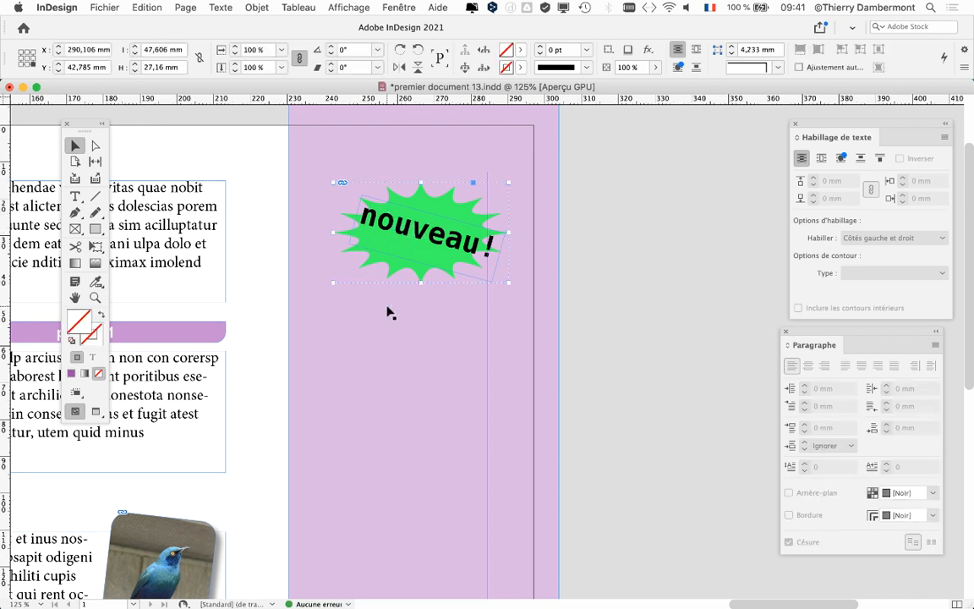
{"action": "left_click", "coordinate": [256, 8]}
{"action": "mouse_move", "coordinate": [267, 49]}
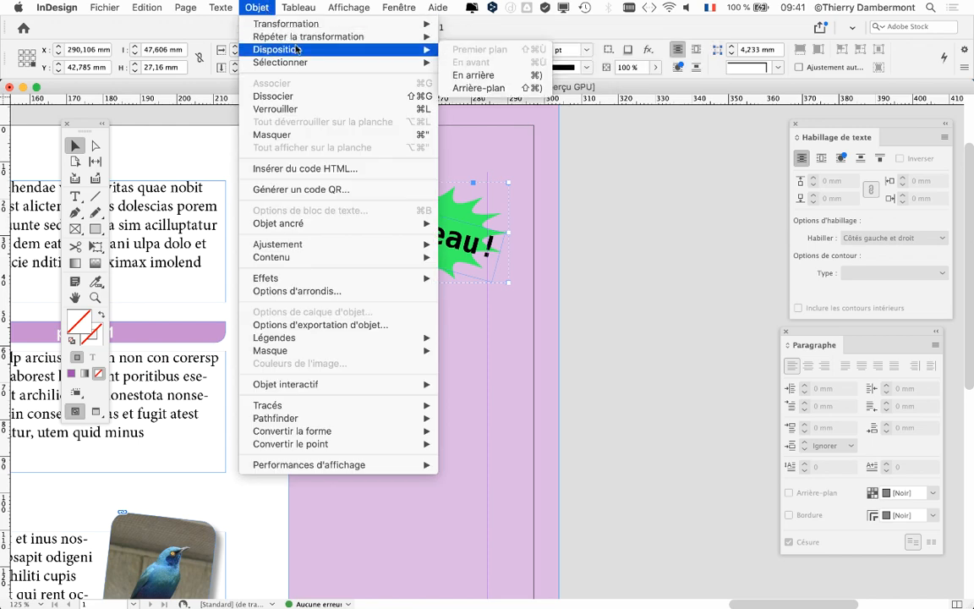
{"action": "left_click", "coordinate": [479, 88]}
{"action": "left_click", "coordinate": [659, 234]}
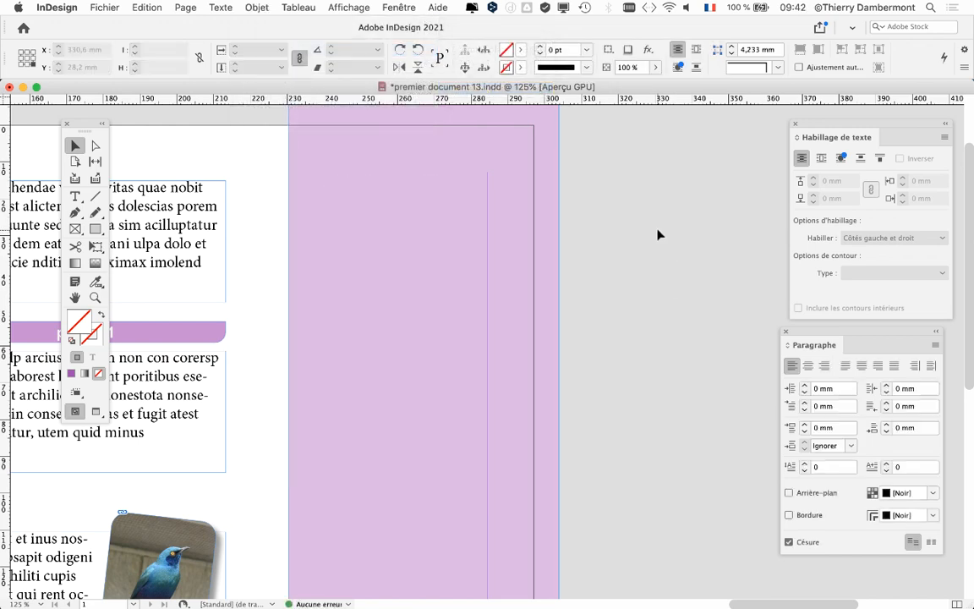
- Display the document's layers list and place it on the empty pasteboard beside the page
{"action": "key", "text": "space"}
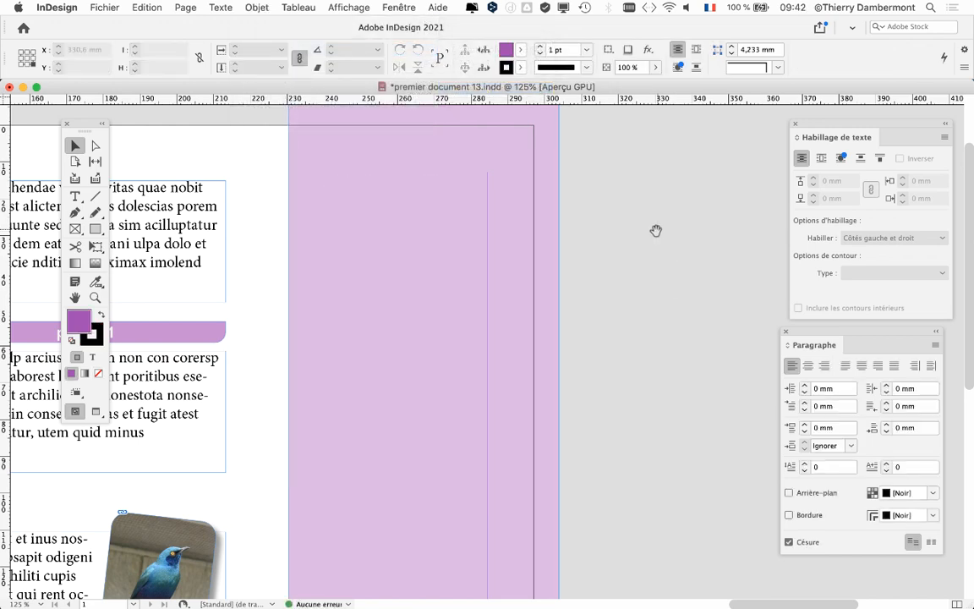
{"action": "left_click_drag", "start_coordinate": [658, 228], "coordinate": [503, 294]}
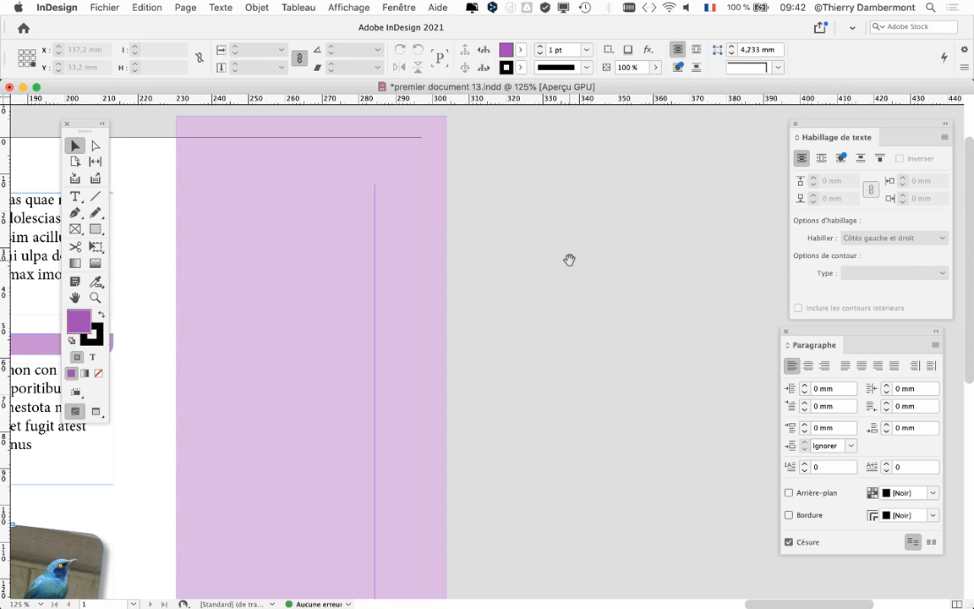
{"action": "left_click", "coordinate": [397, 7]}
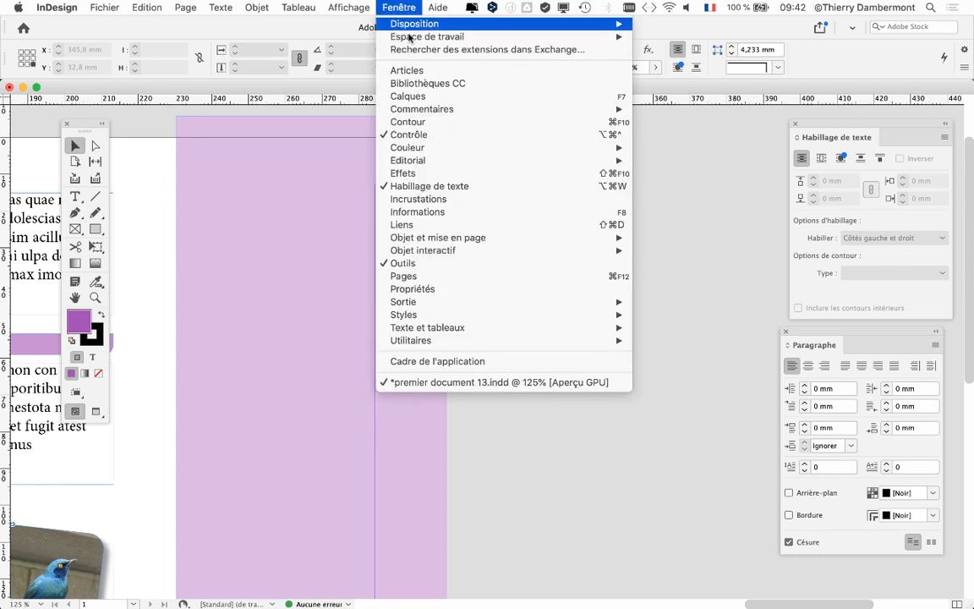
{"action": "left_click", "coordinate": [405, 96]}
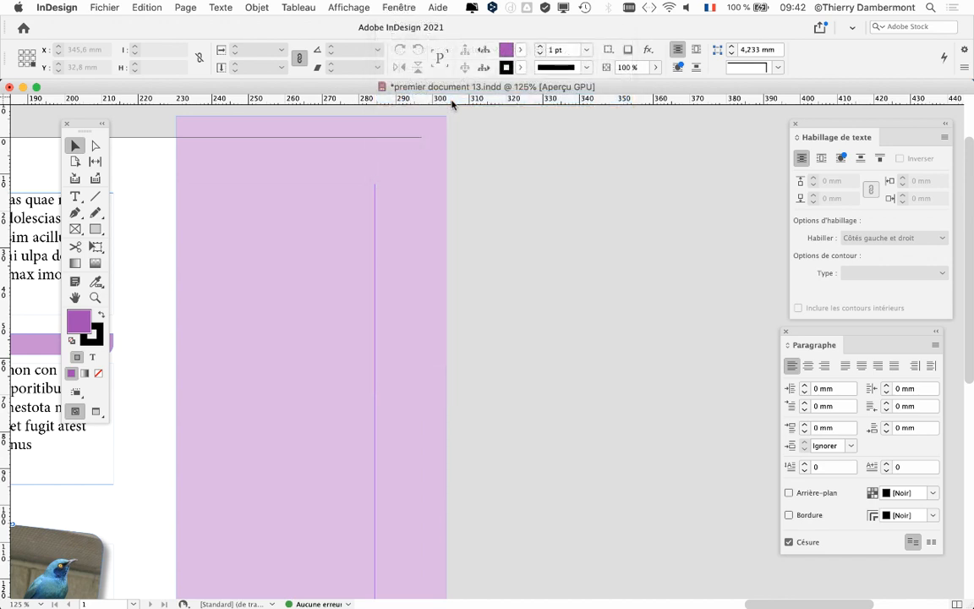
{"action": "left_click_drag", "start_coordinate": [697, 175], "coordinate": [518, 132]}
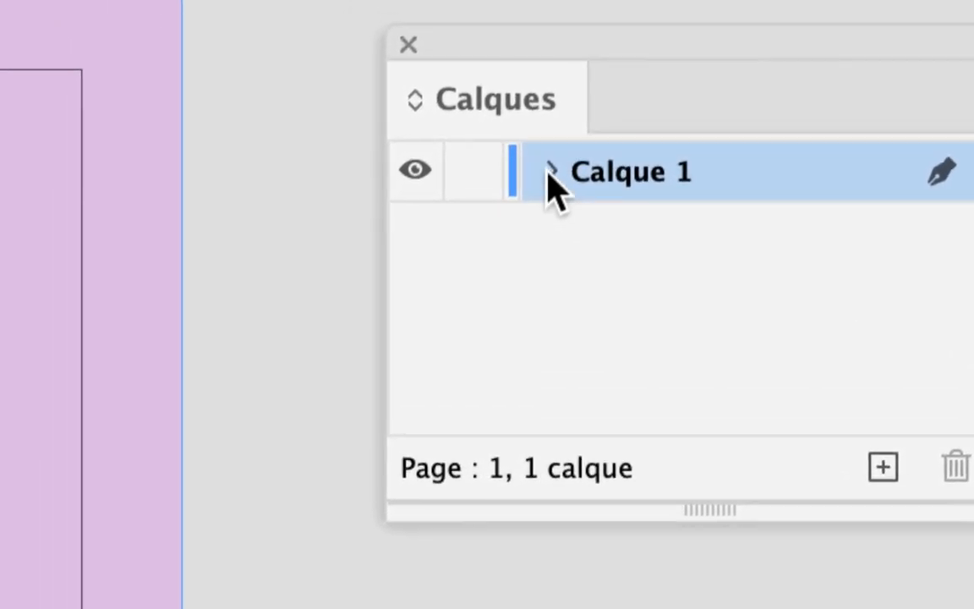
- Expand Calque 1 and enlarge the layers list to show all of its objects
{"action": "left_click", "coordinate": [552, 172]}
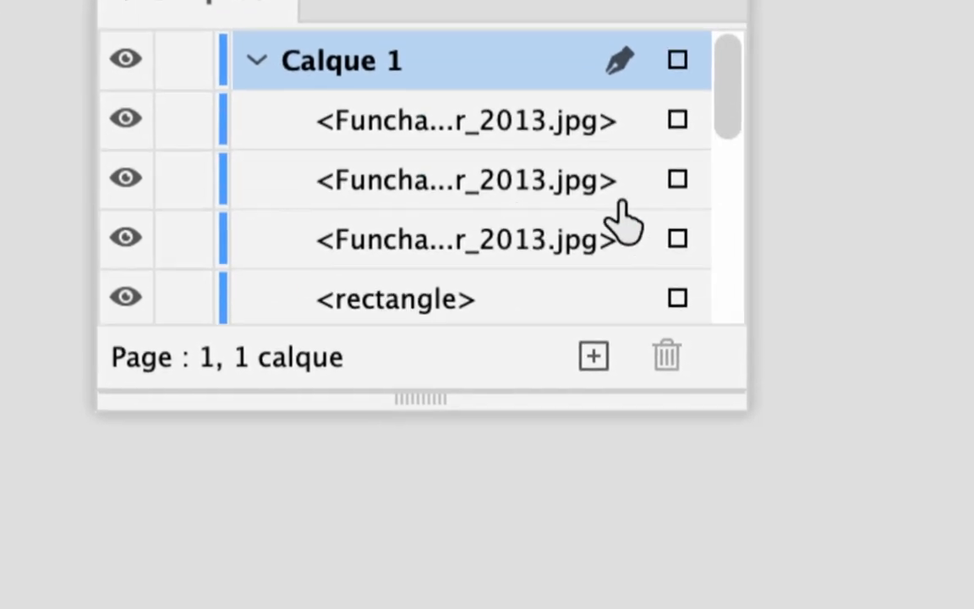
{"action": "left_click_drag", "start_coordinate": [730, 393], "coordinate": [776, 608]}
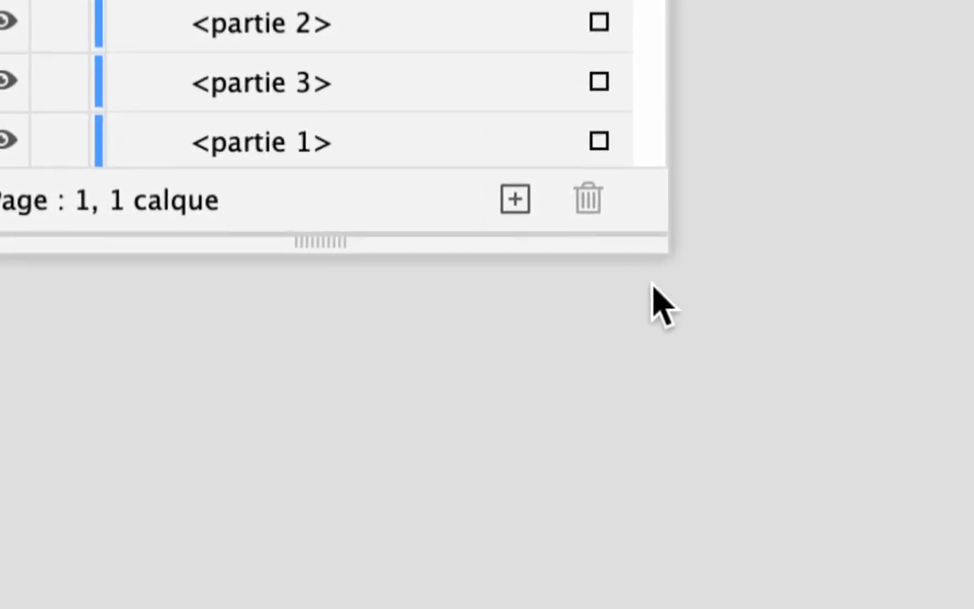
{"action": "left_click_drag", "start_coordinate": [652, 285], "coordinate": [693, 373]}
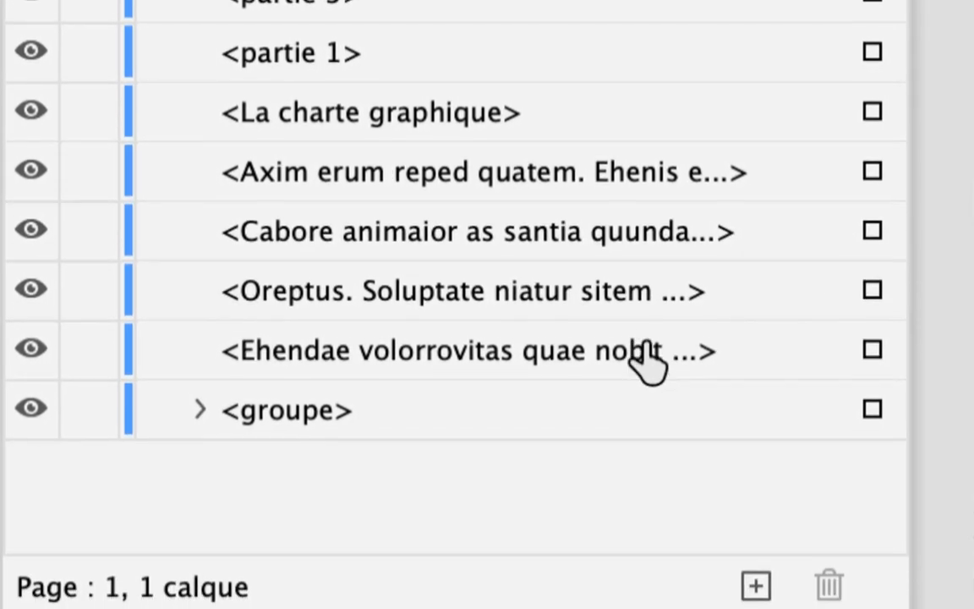
- Highlight the bottom <groupe> entry in the enlarged layers list and select the hidden badge group on the page from it
{"action": "left_click", "coordinate": [486, 431]}
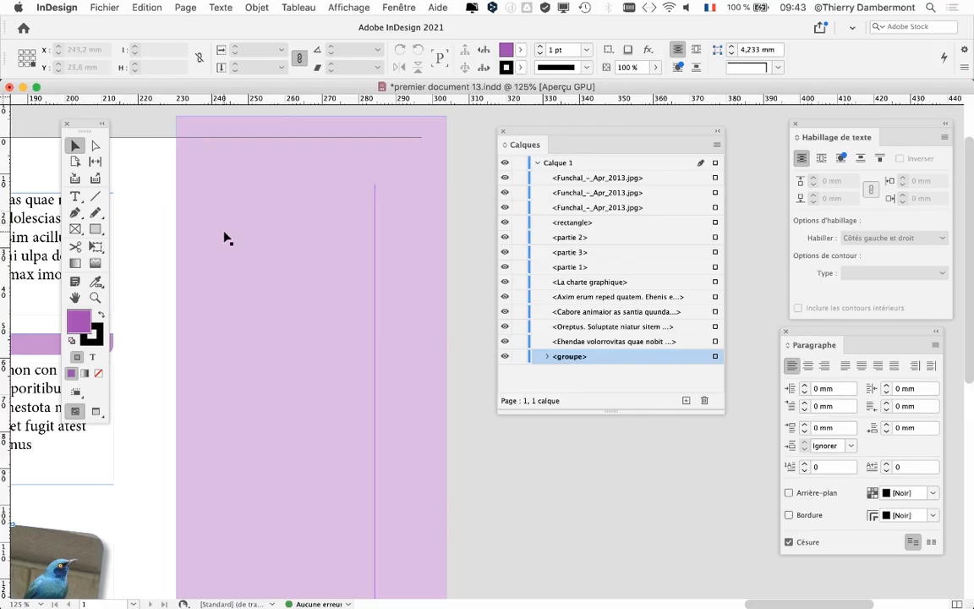
{"action": "mouse_move", "coordinate": [723, 413]}
{"action": "left_mouse_down"}
{"action": "mouse_move", "coordinate": [725, 398]}
{"action": "mouse_move", "coordinate": [731, 428]}
{"action": "left_mouse_up"}
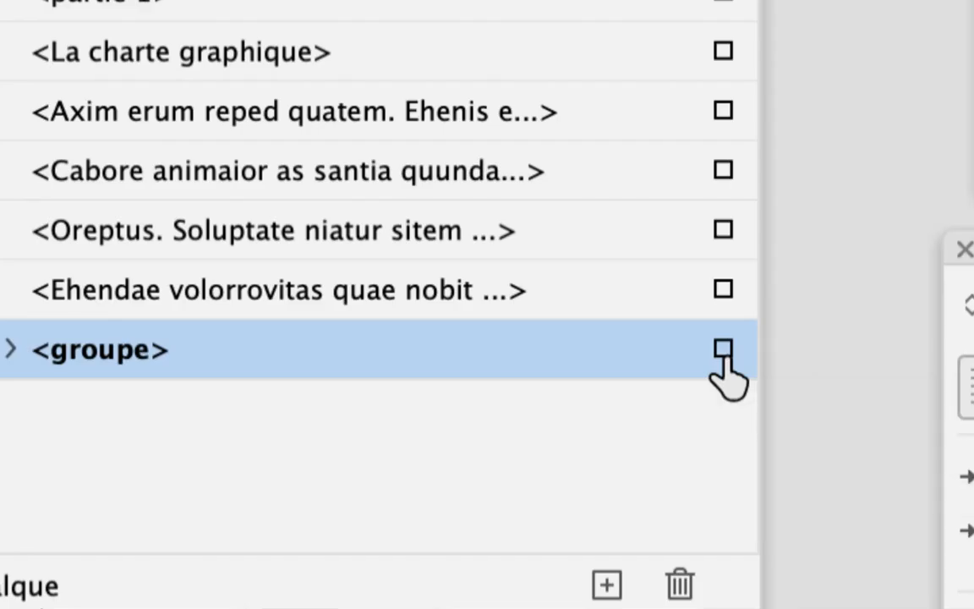
{"action": "left_click", "coordinate": [723, 351]}
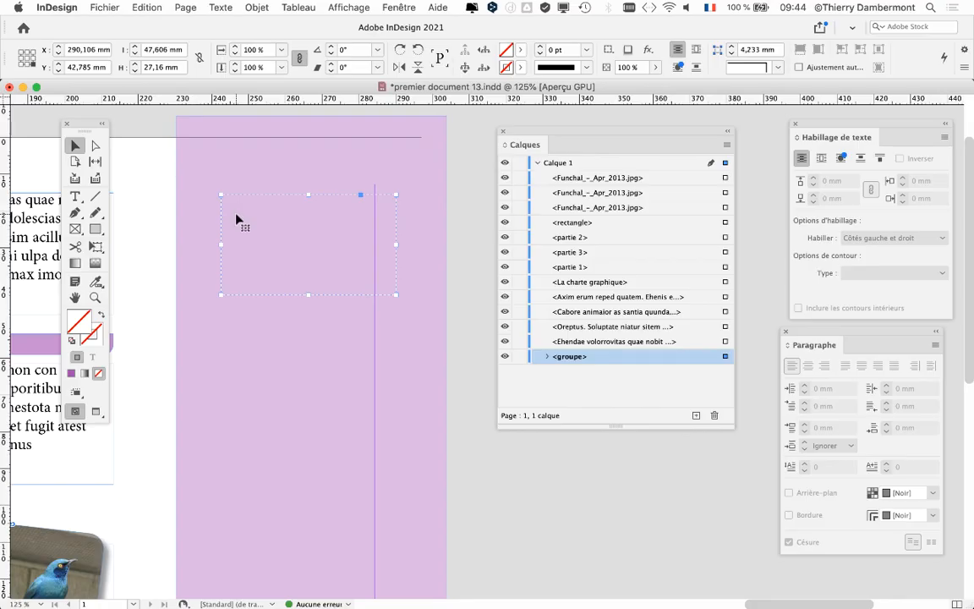
{"action": "left_click", "coordinate": [256, 8]}
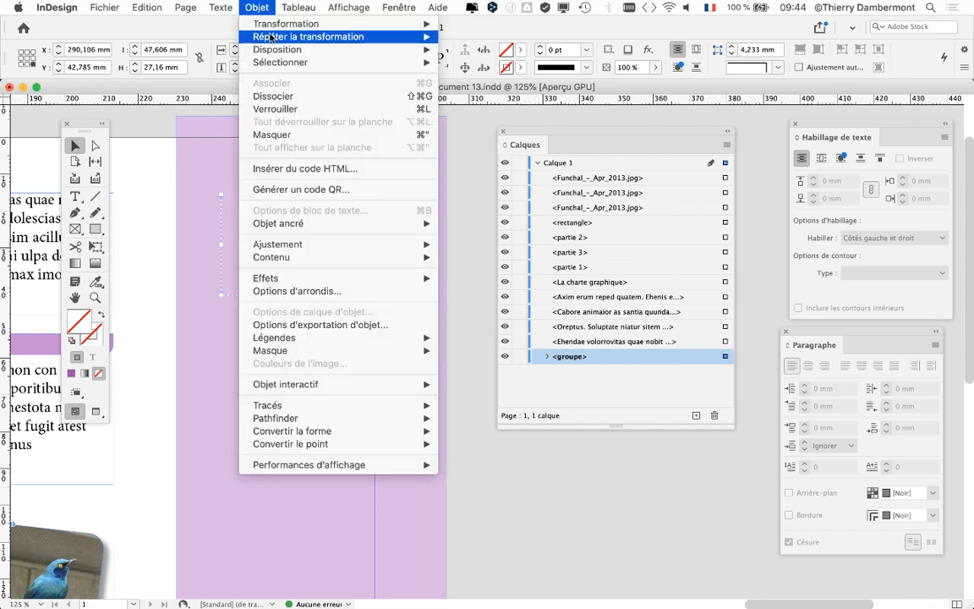
{"action": "mouse_move", "coordinate": [287, 49]}
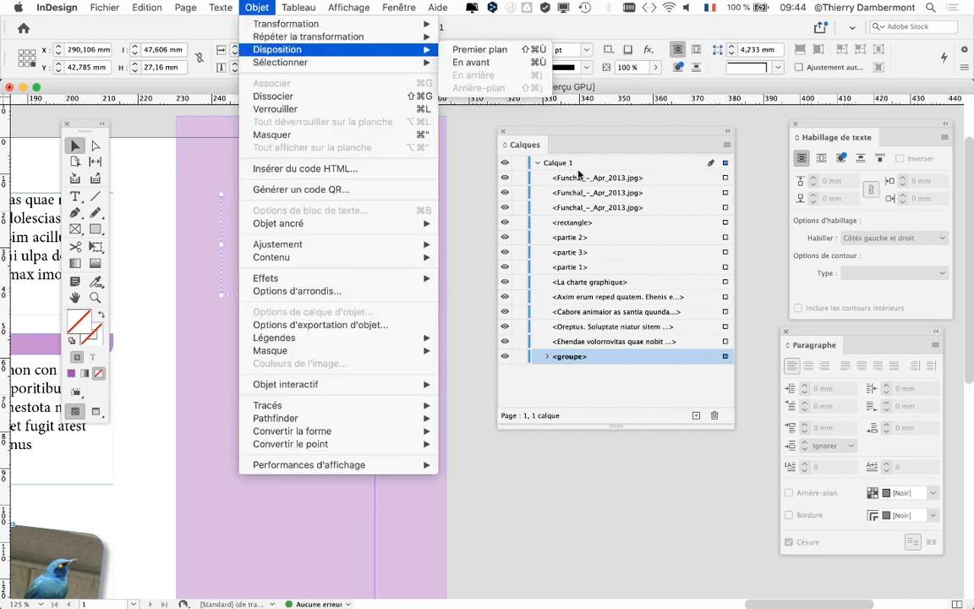
{"action": "left_click", "coordinate": [512, 124]}
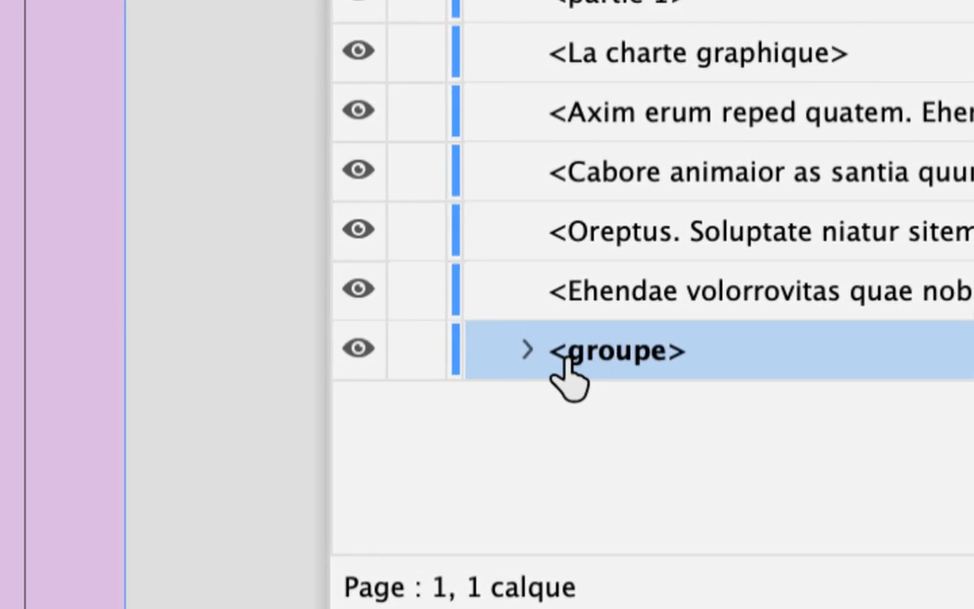
- Expand the <groupe> entry in the layers list to examine the objects it contains, and collapse it again
{"action": "left_click", "coordinate": [527, 350]}
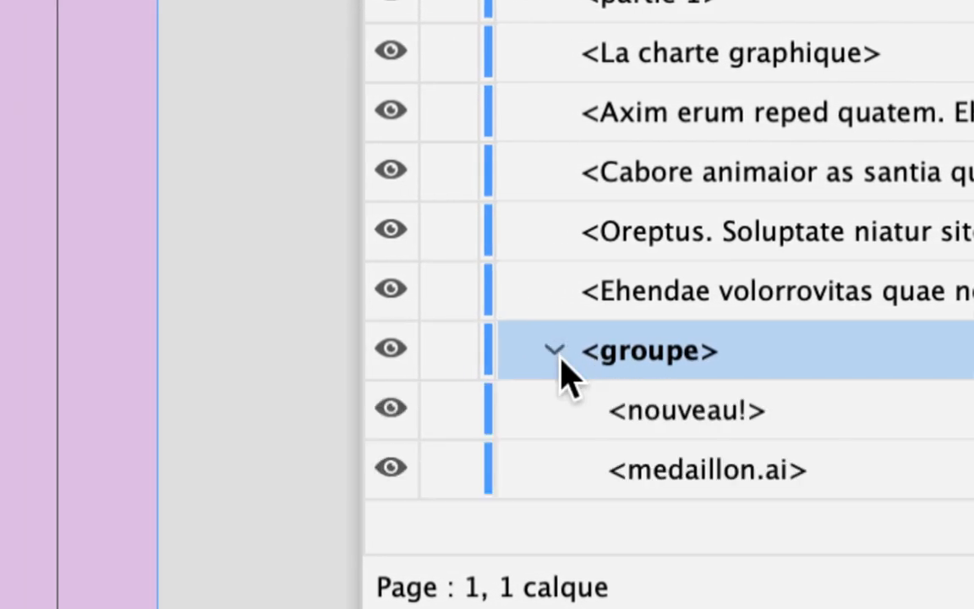
{"action": "left_click", "coordinate": [558, 353]}
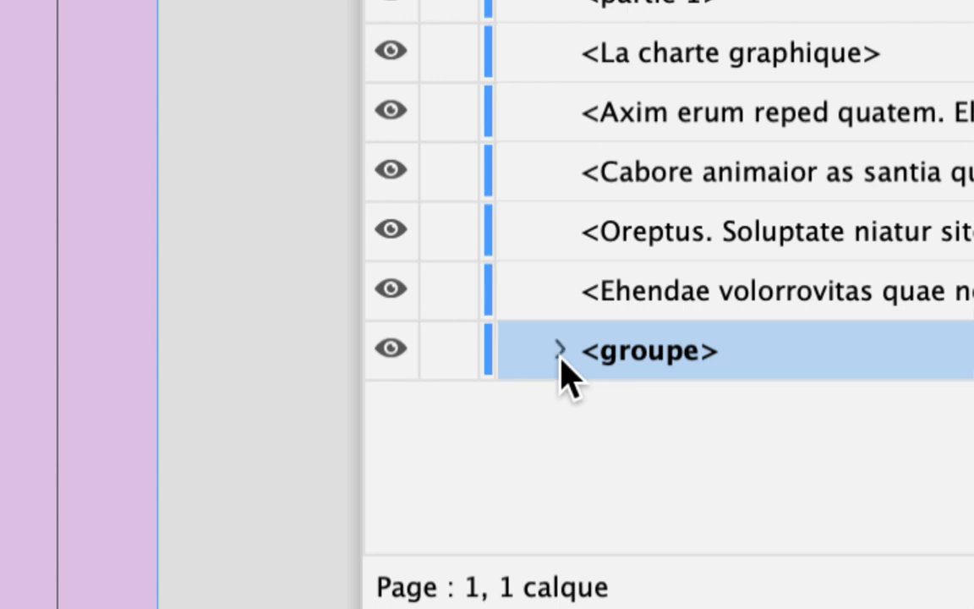
{"action": "left_click", "coordinate": [558, 354]}
{"action": "left_click", "coordinate": [558, 354]}
{"action": "left_click", "coordinate": [559, 354]}
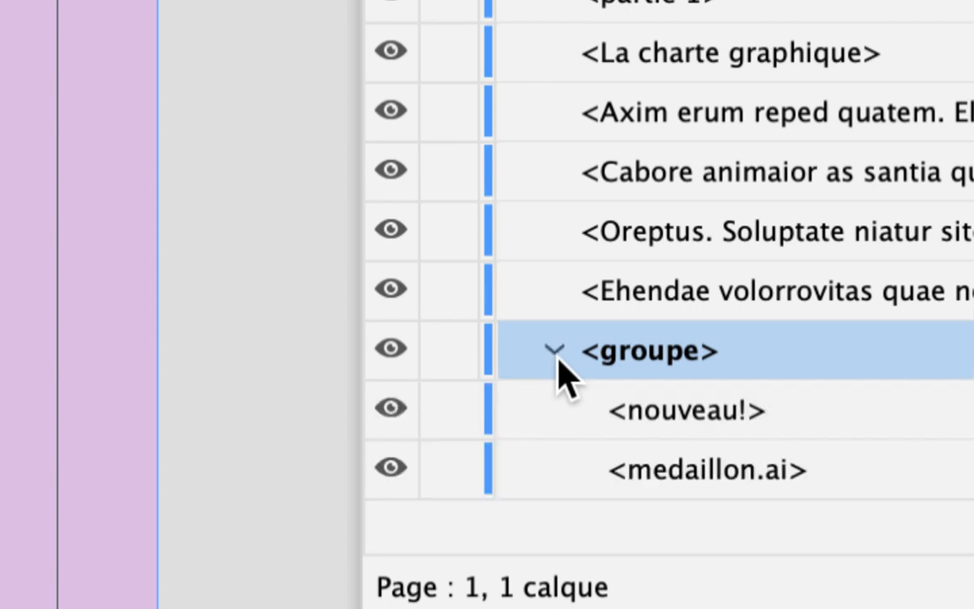
{"action": "left_click", "coordinate": [560, 354]}
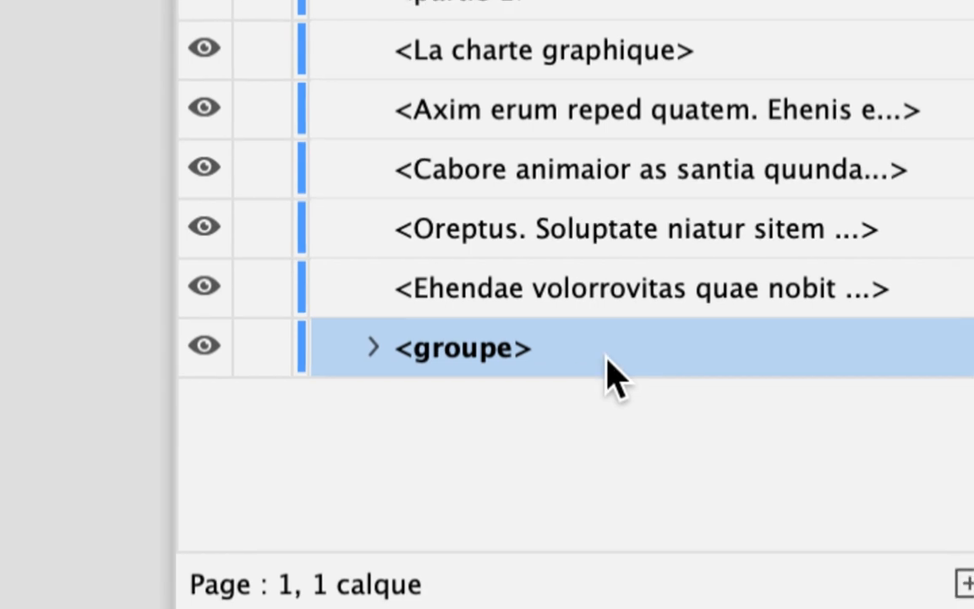
- Move the <groupe> entry to the top of Calque 1 in the layers list, and return it to the bottom
{"action": "left_click_drag", "start_coordinate": [615, 370], "coordinate": [609, 0]}
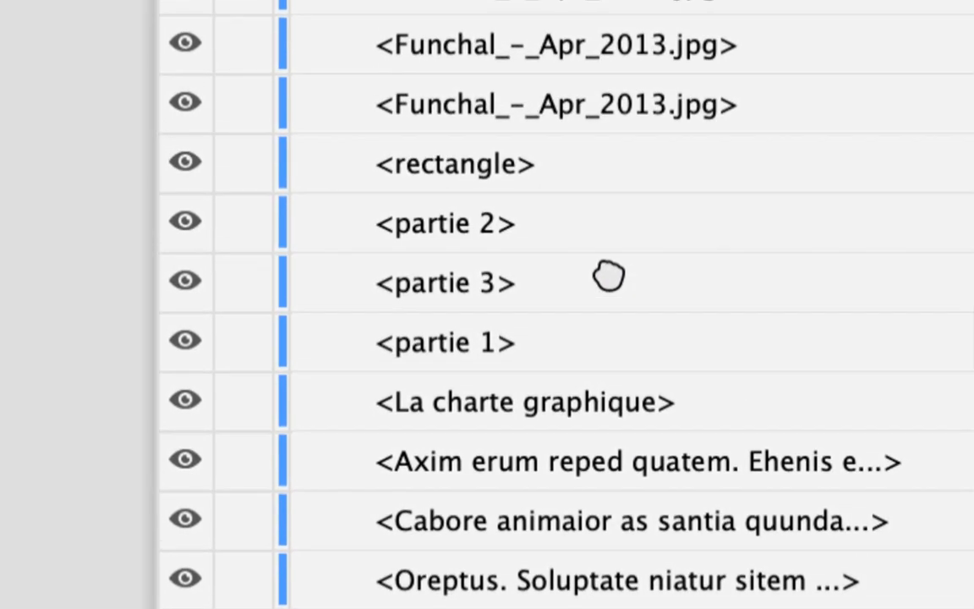
{"action": "left_click_drag", "start_coordinate": [609, 277], "coordinate": [609, 228]}
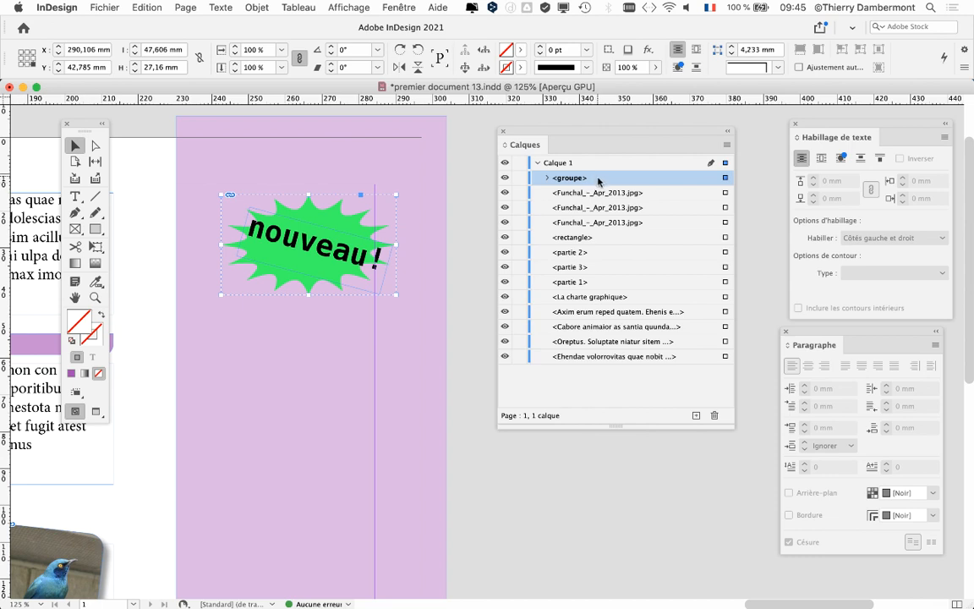
{"action": "left_click_drag", "start_coordinate": [598, 180], "coordinate": [593, 363]}
- Bring the badge group to the front with the Disposition commands, and send it to the very back again
{"action": "left_click", "coordinate": [257, 7]}
{"action": "mouse_move", "coordinate": [355, 49]}
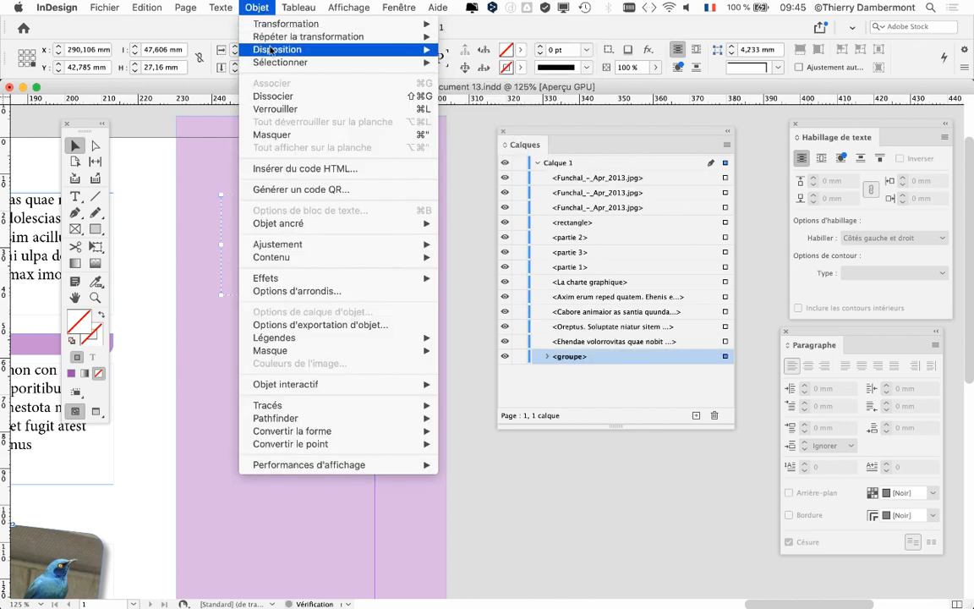
{"action": "left_click", "coordinate": [502, 50]}
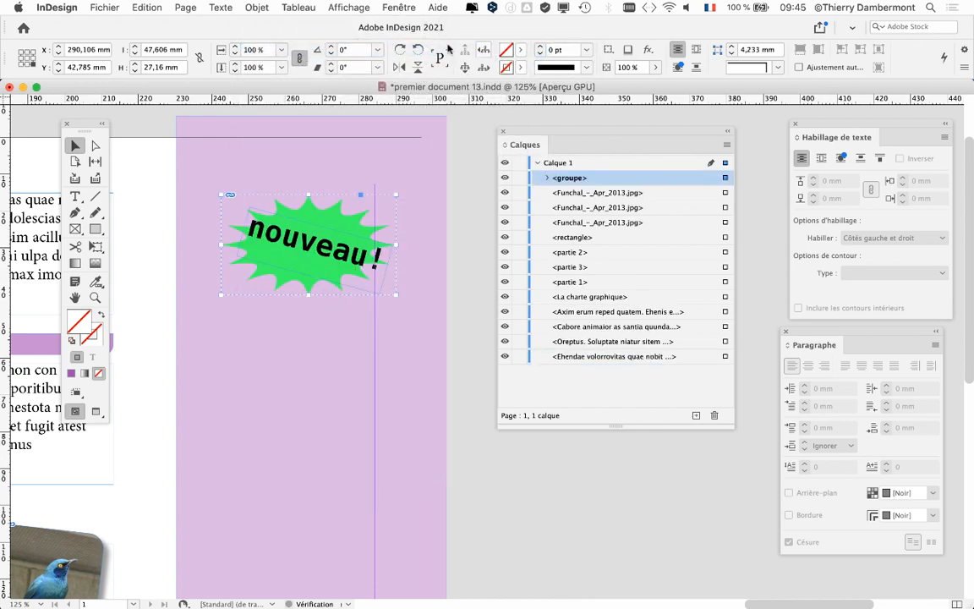
{"action": "left_click", "coordinate": [257, 7]}
{"action": "mouse_move", "coordinate": [424, 55]}
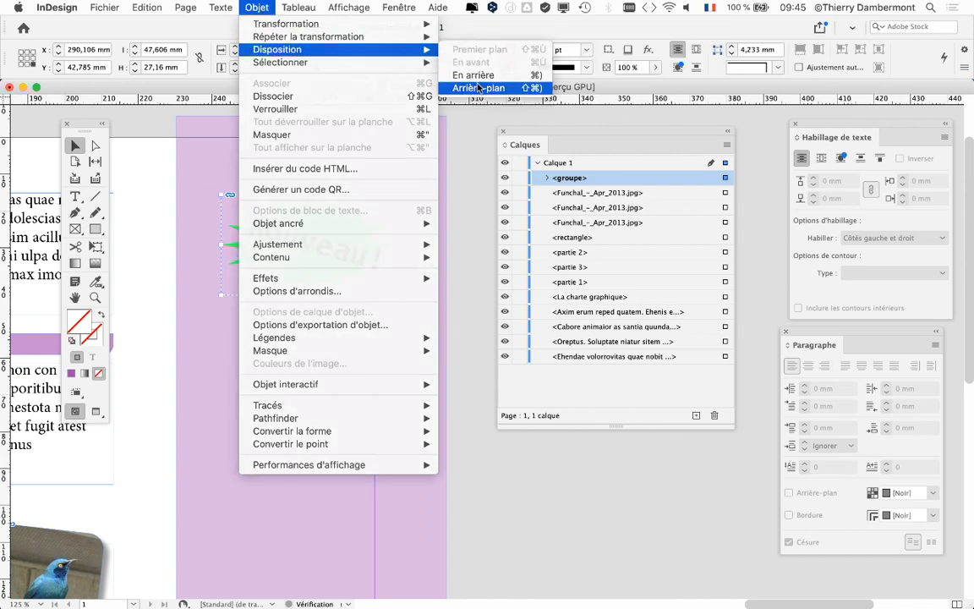
{"action": "left_click", "coordinate": [448, 87]}
- Arrange the "nouveau !" badge group at the front of the stacking order, above the lilac rectangle
{"action": "left_click", "coordinate": [257, 7]}
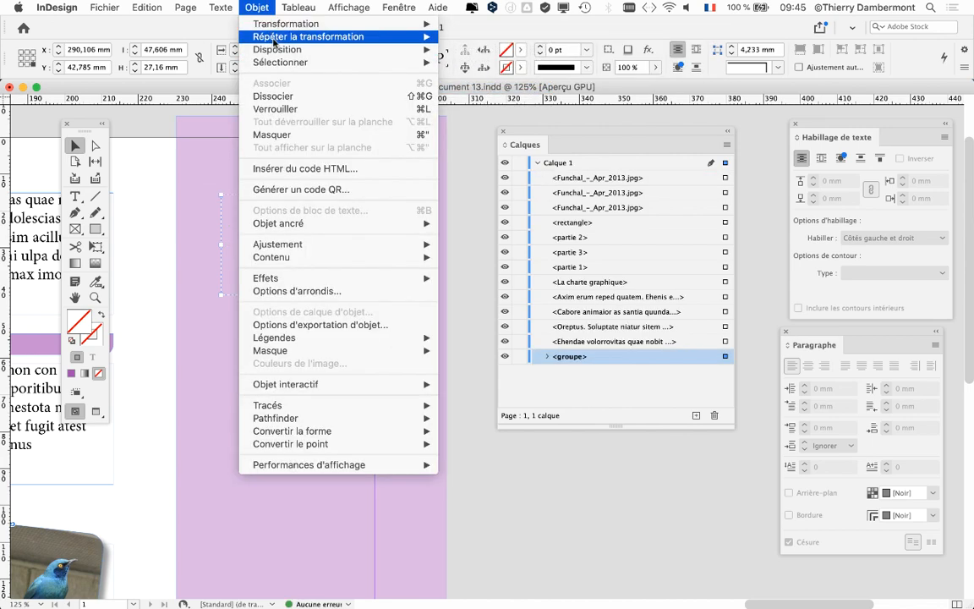
{"action": "mouse_move", "coordinate": [414, 49]}
{"action": "left_click", "coordinate": [469, 53]}
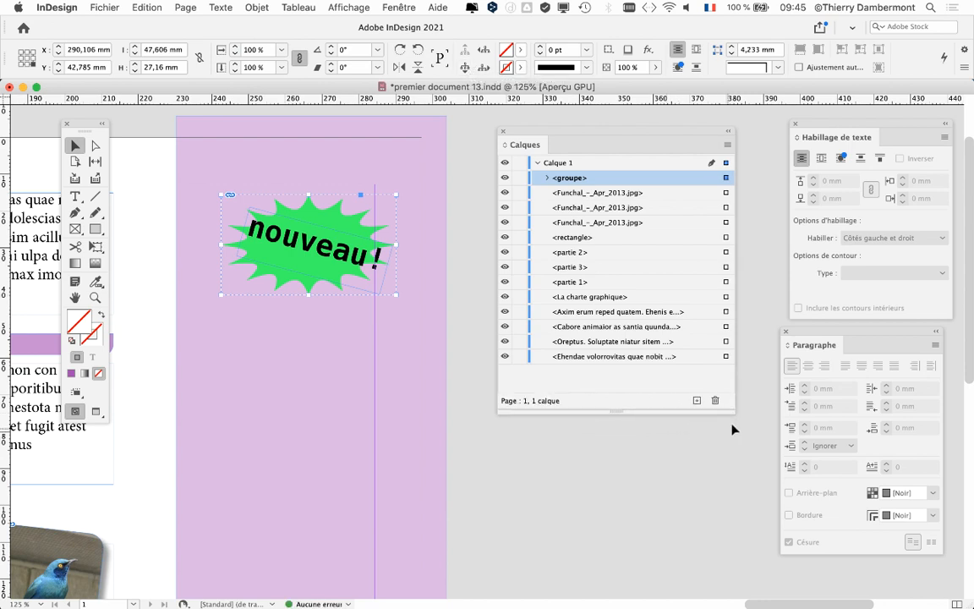
- Widen the layers list and move it clear of the page, with the whole page displayed at 50%
{"action": "left_click_drag", "start_coordinate": [732, 428], "coordinate": [752, 412]}
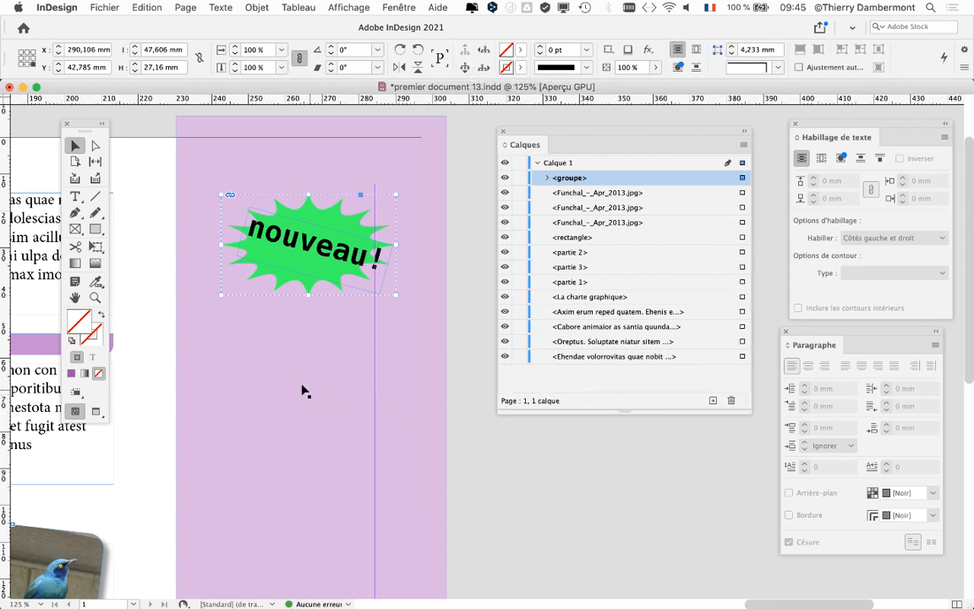
{"action": "scroll", "coordinate": [302, 392], "scroll_direction": "down", "scroll_amount": 2}
{"action": "scroll", "coordinate": [276, 369], "scroll_direction": "left", "scroll_amount": 5}
{"action": "scroll", "coordinate": [276, 369], "scroll_direction": "up", "scroll_amount": 1}
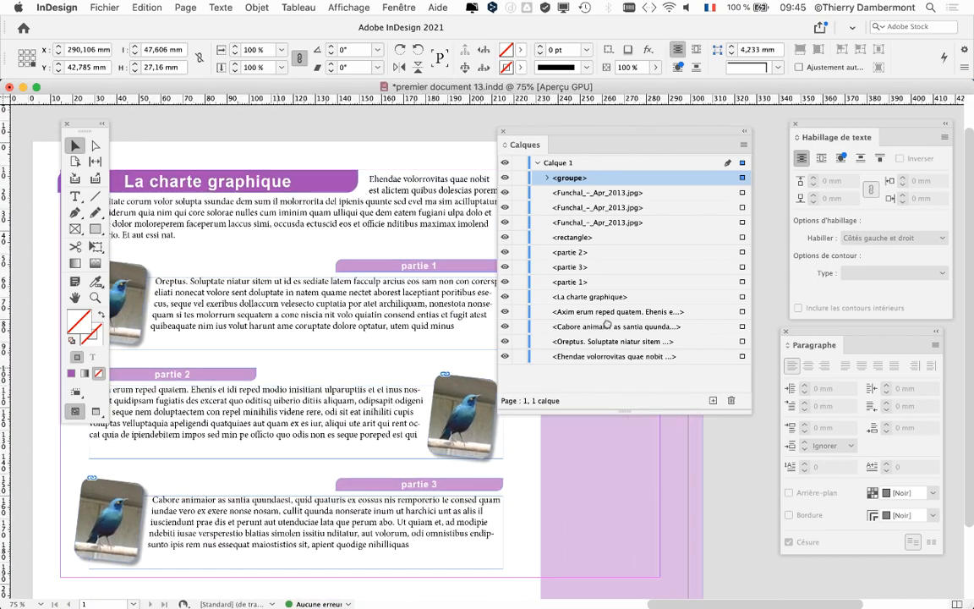
{"action": "left_click_drag", "start_coordinate": [499, 129], "coordinate": [647, 134]}
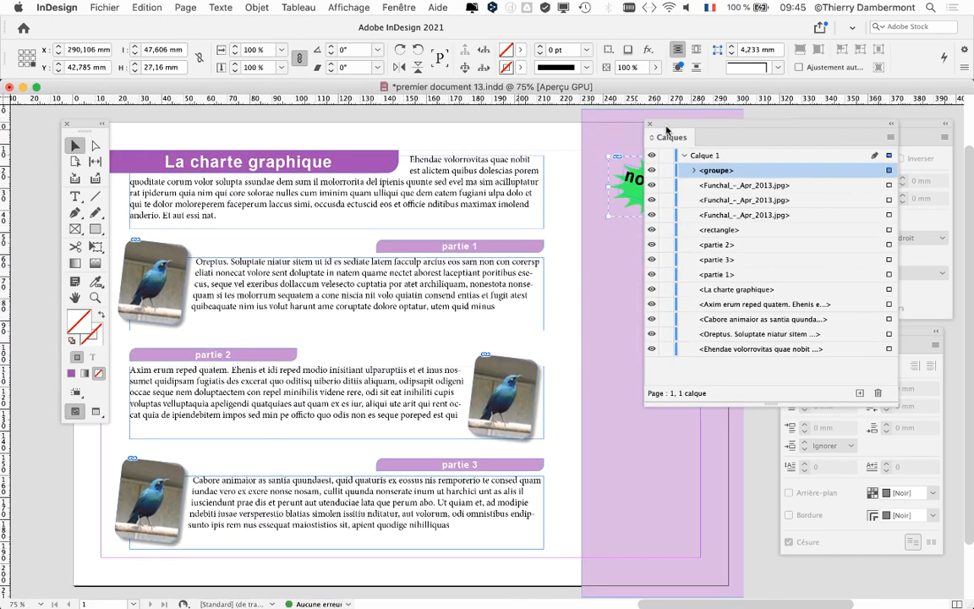
{"action": "key", "text": "super+minus"}
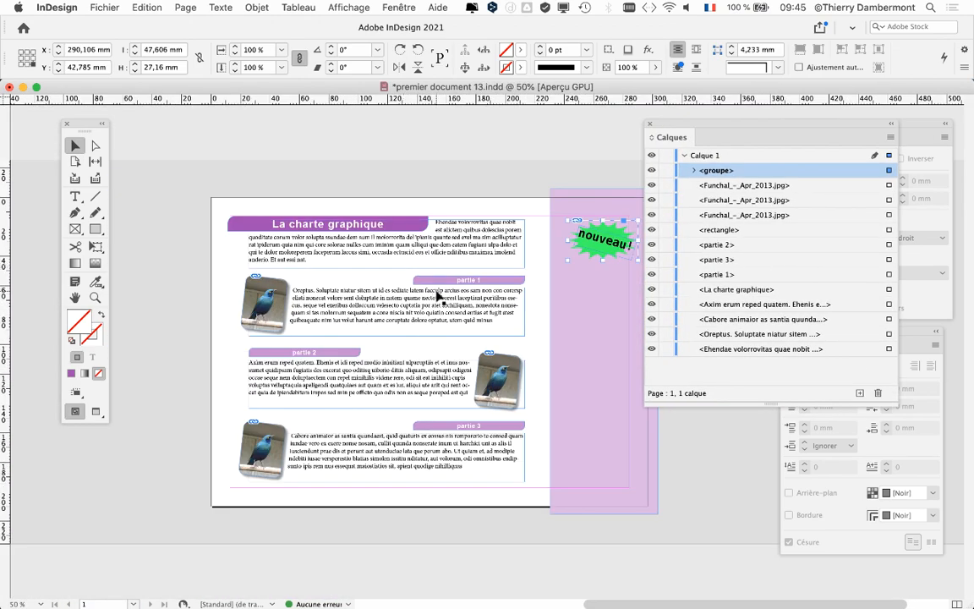
{"action": "scroll", "coordinate": [313, 289], "scroll_direction": "right", "scroll_amount": 3}
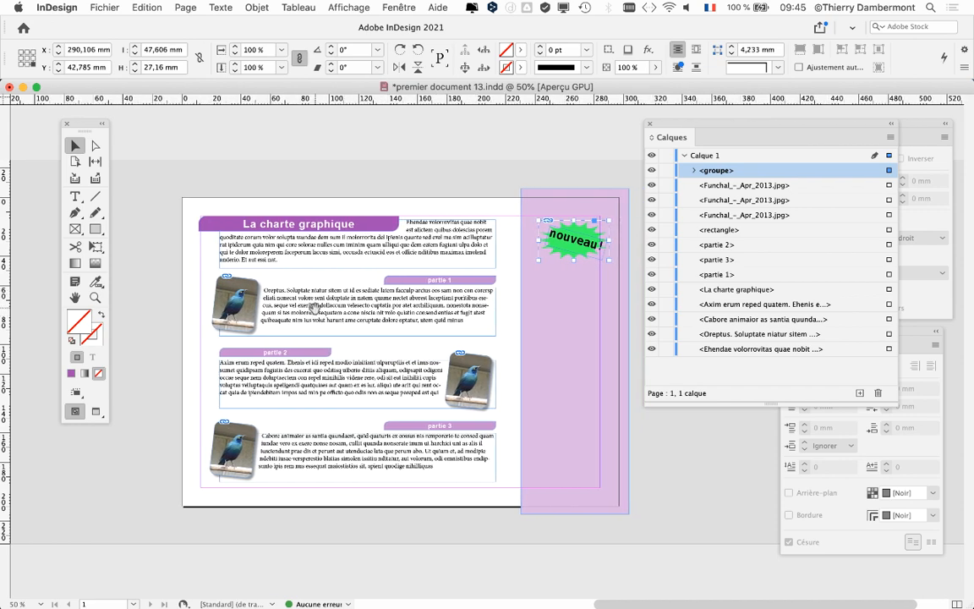
{"action": "scroll", "coordinate": [301, 263], "scroll_direction": "right", "scroll_amount": 5}
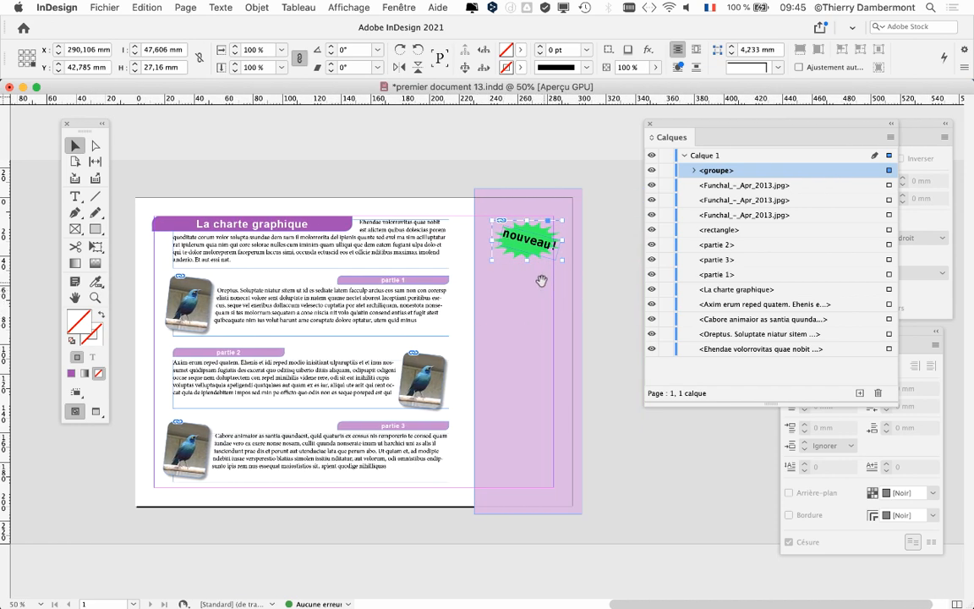